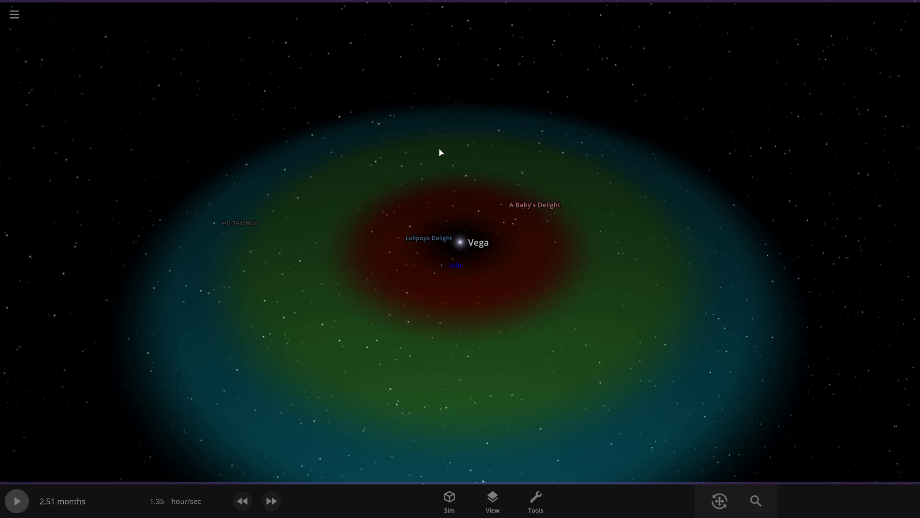
# - Run the simulation at about 2.5 months per second to trace the planets' orbits around Vega, and pause it
pyautogui.scroll(5, 454, 144)
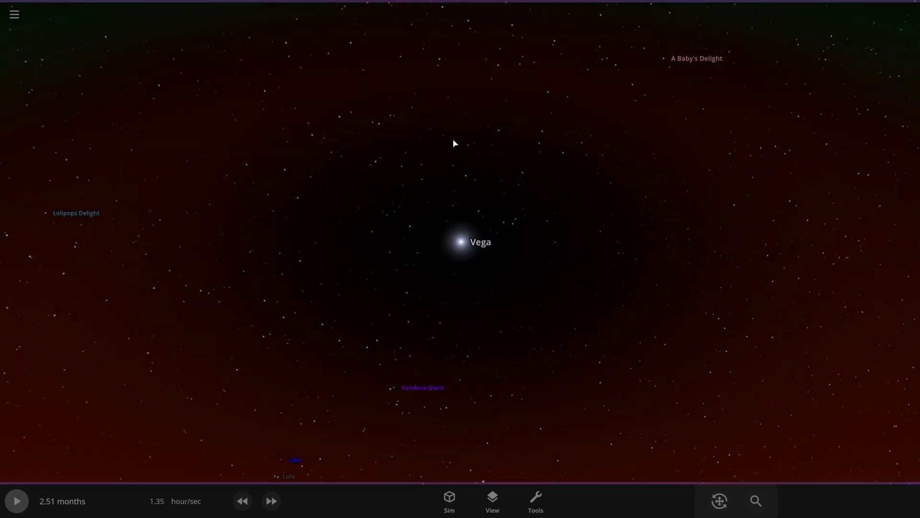
pyautogui.scroll(-2, 454, 144)
pyautogui.moveTo(468, 108); pyautogui.dragTo(499, 63)
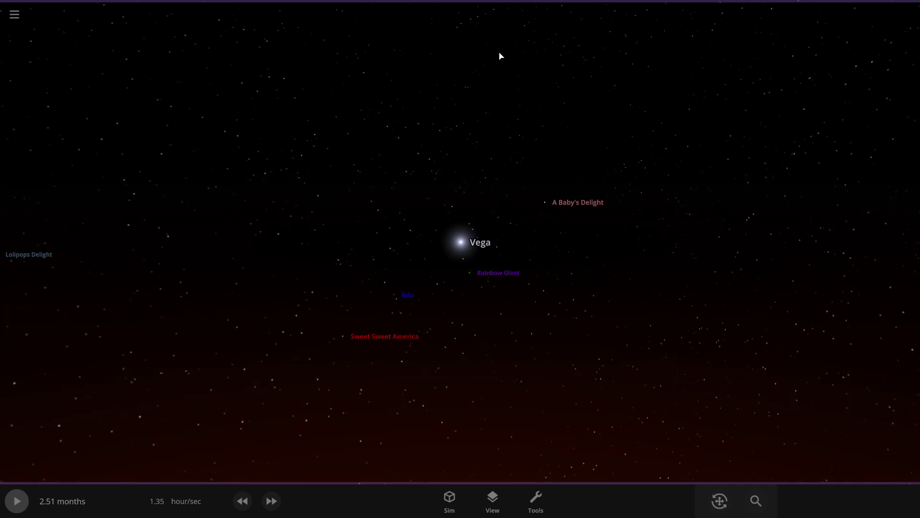
pyautogui.scroll(2, 501, 54)
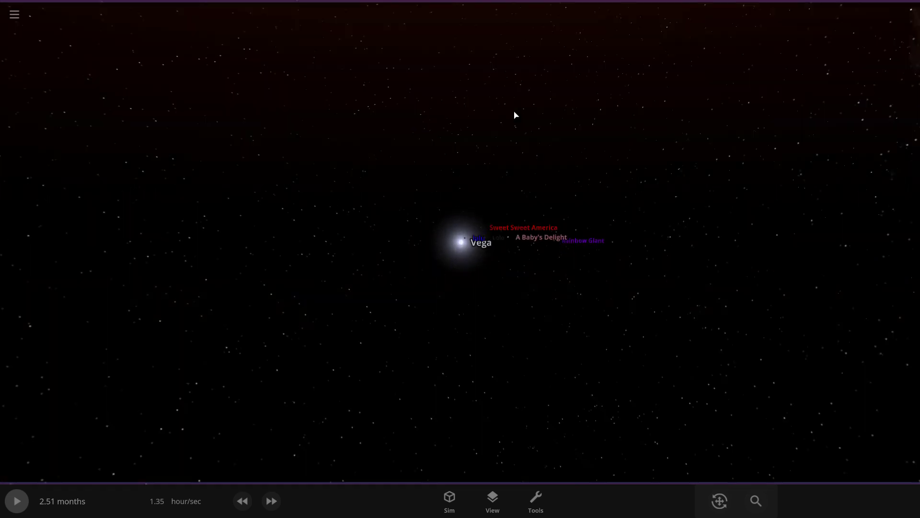
pyautogui.moveTo(515, 115); pyautogui.dragTo(348, 396)
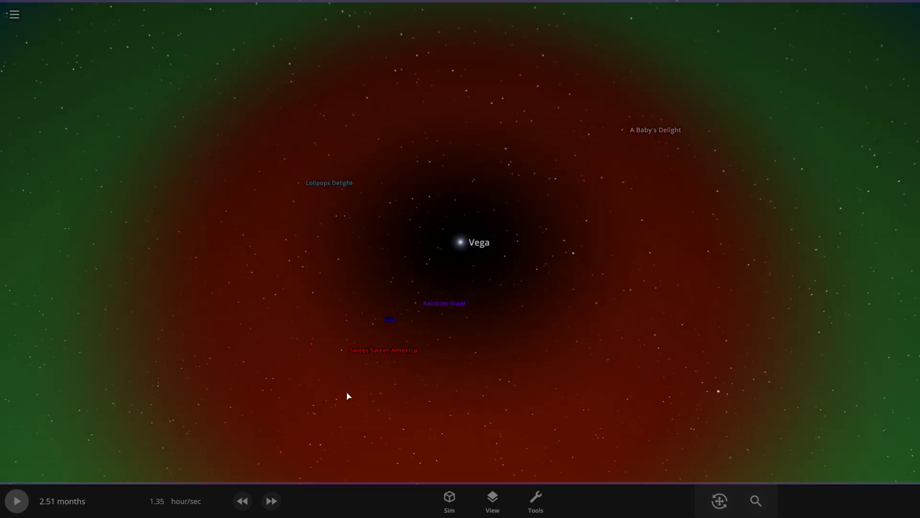
pyautogui.press('space')
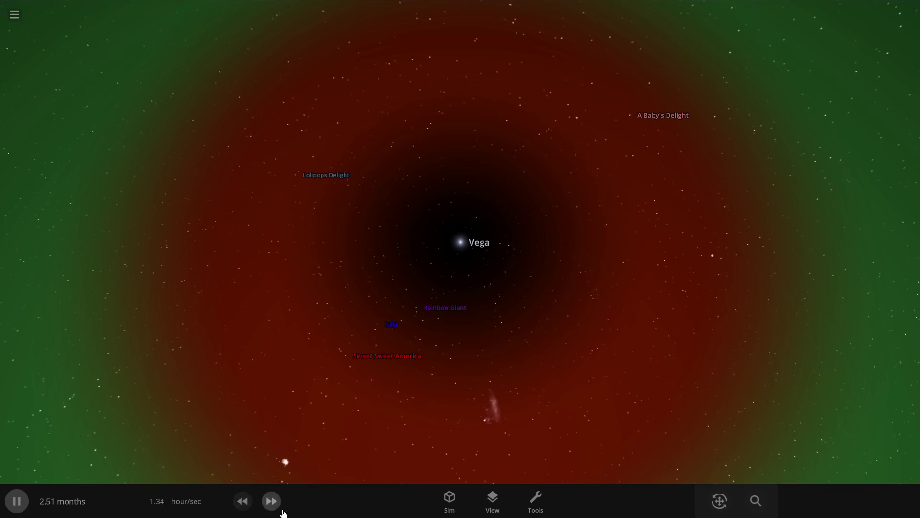
pyautogui.click(282, 511)
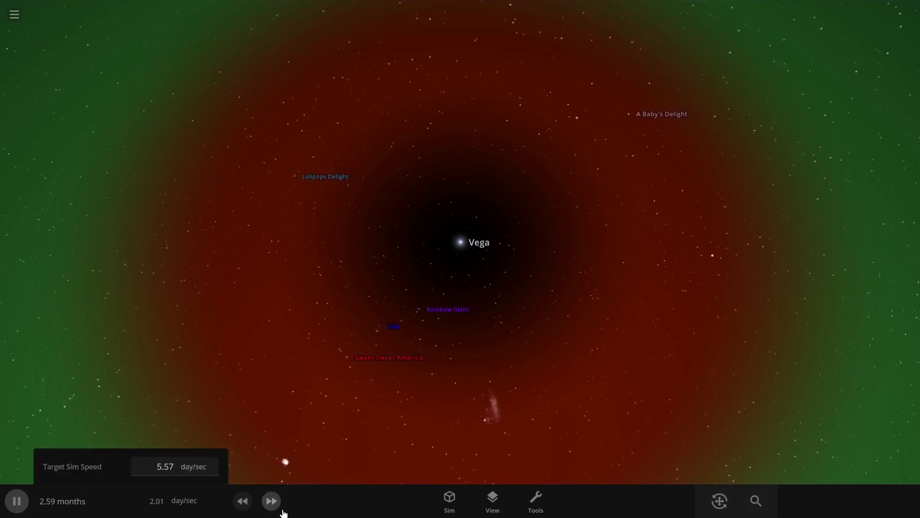
pyautogui.scroll(-5, 364, 449)
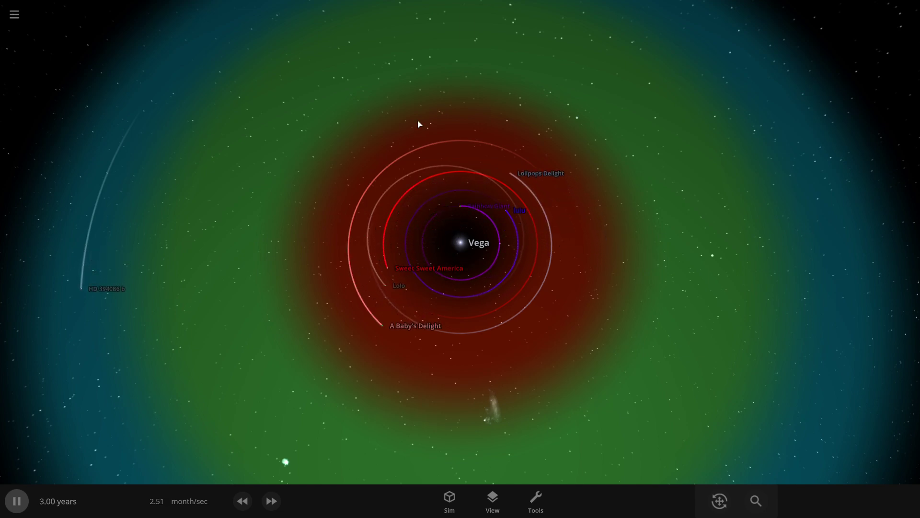
pyautogui.press('space')
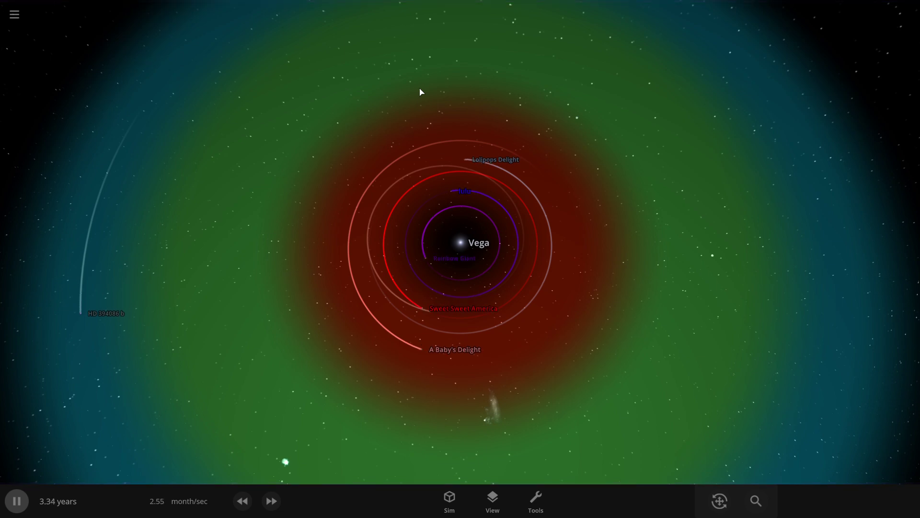
pyautogui.press('space')
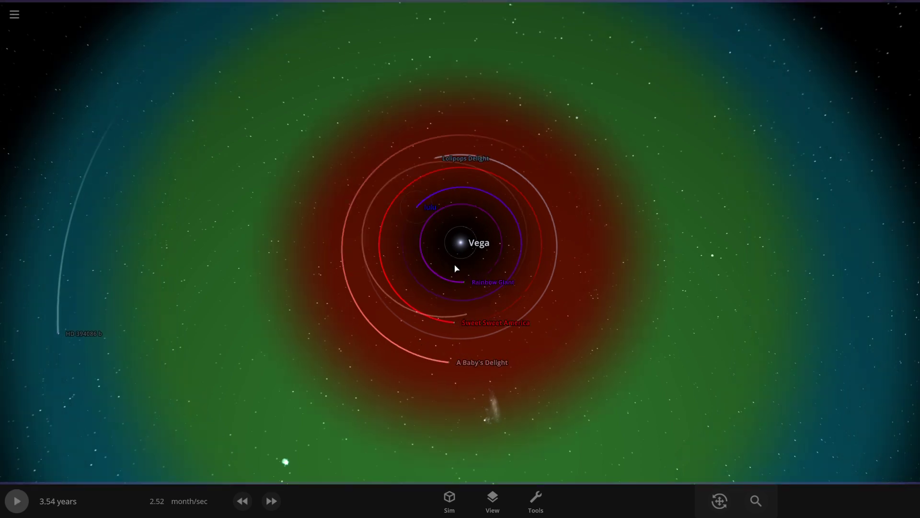
# - Apply Auto Orbit to the planet Lolo to give it a circular orbit around Vega, and close its properties
pyautogui.scroll(3, 455, 407)
pyautogui.click(499, 364)
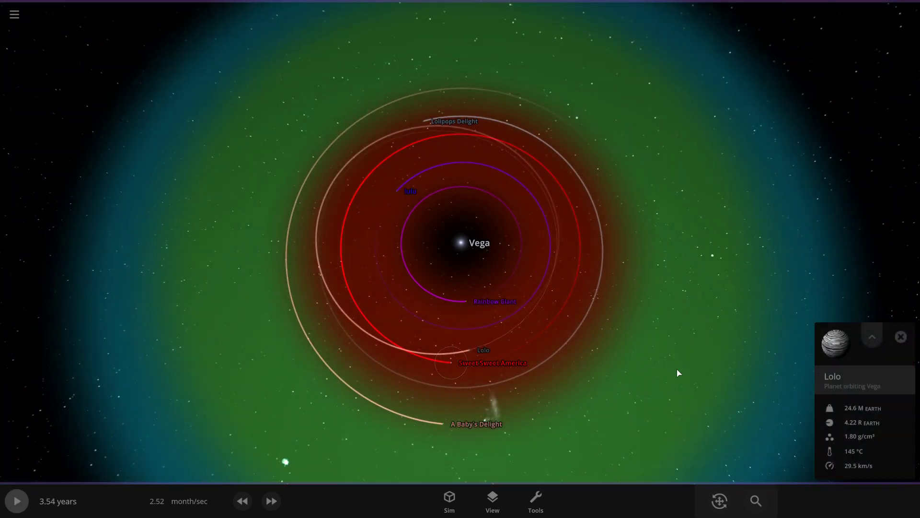
pyautogui.click(880, 339)
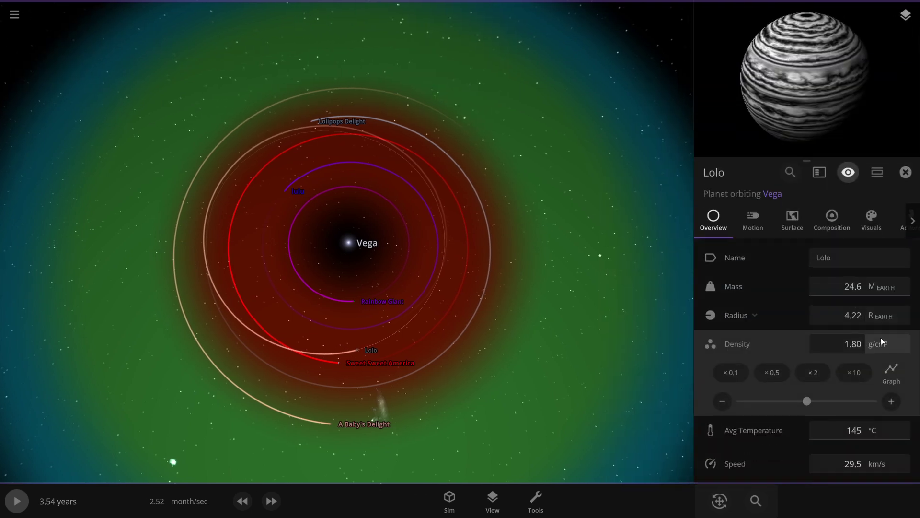
pyautogui.click(903, 230)
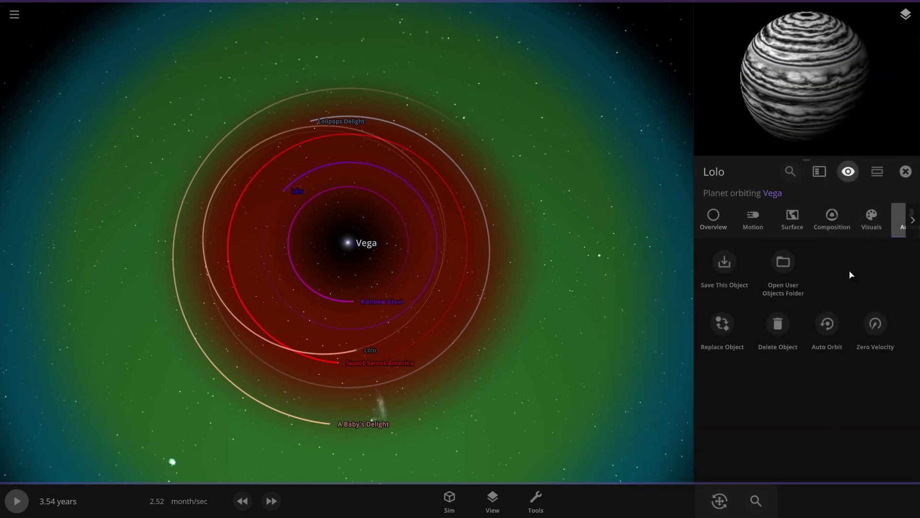
pyautogui.click(835, 335)
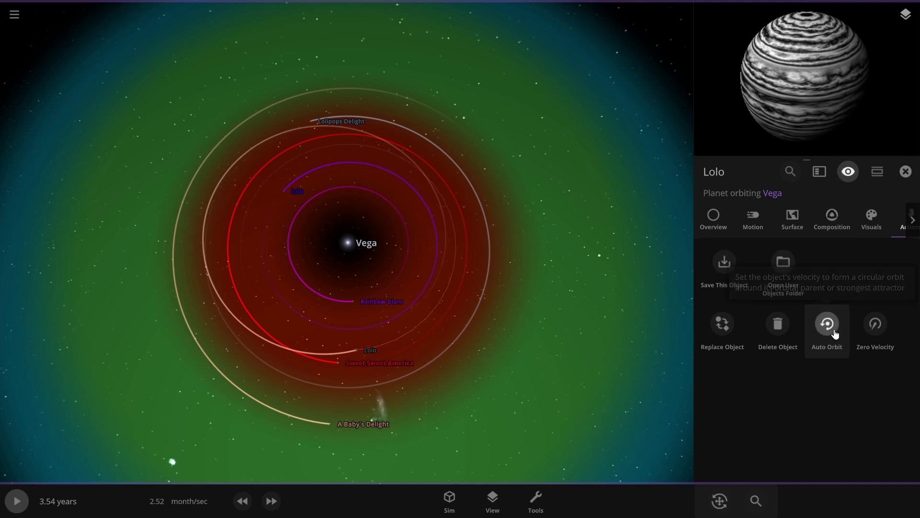
pyautogui.click(898, 177)
# - Resume the simulation to check the planets' orbits from above and edge-on, and pause it
pyautogui.scroll(-3, 709, 200)
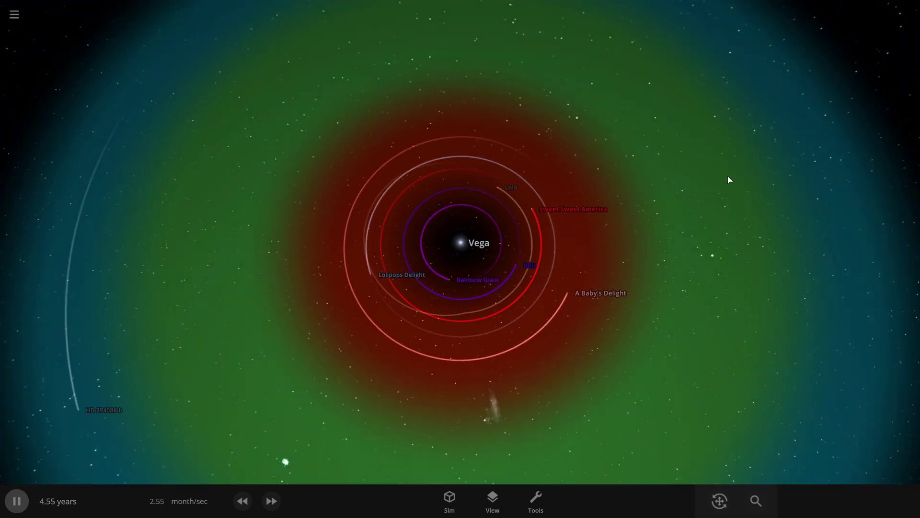
pyautogui.scroll(-3, 729, 180)
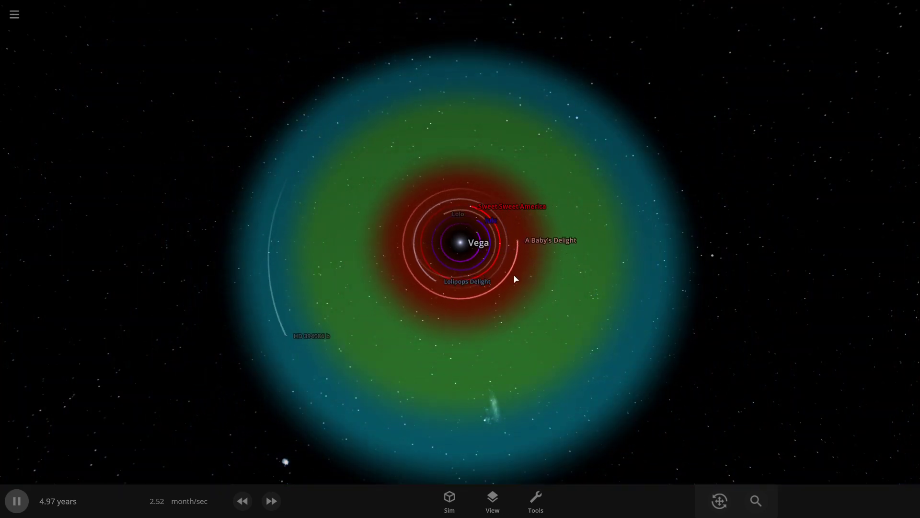
pyautogui.moveTo(516, 279); pyautogui.dragTo(629, 78)
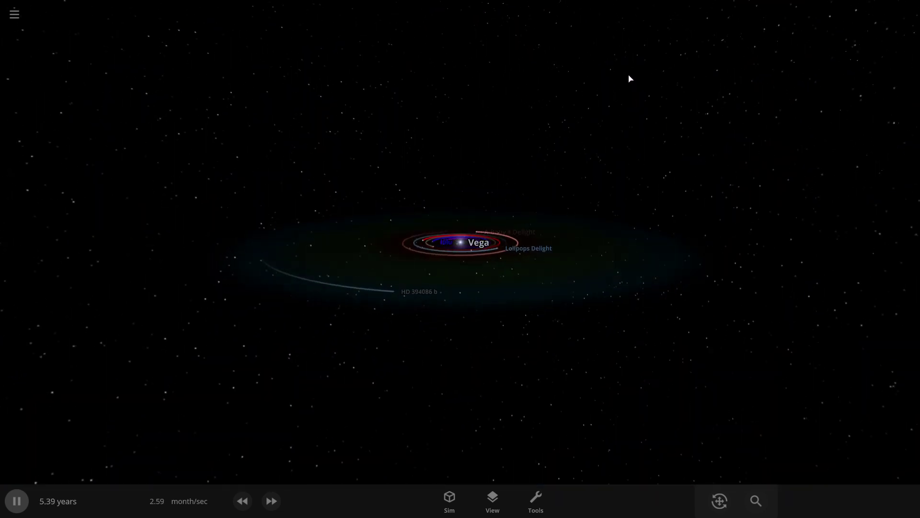
pyautogui.scroll(3, 629, 78)
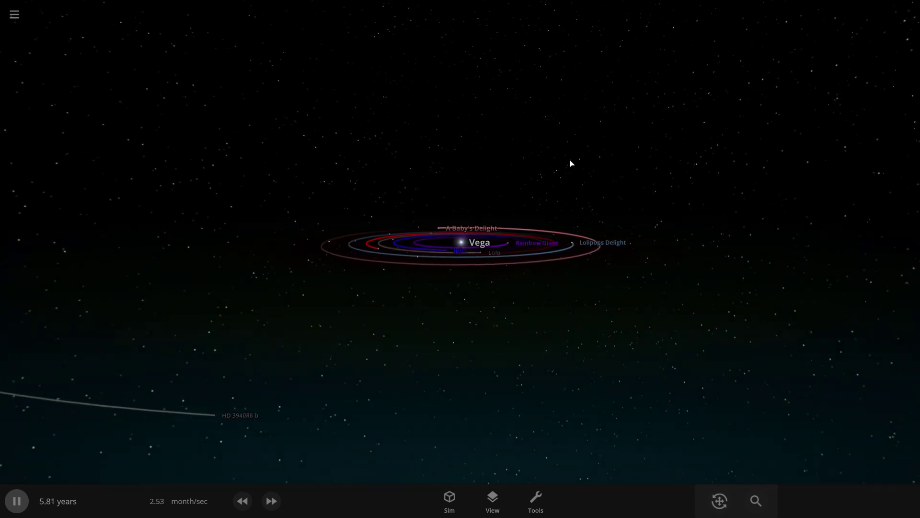
pyautogui.press('space')
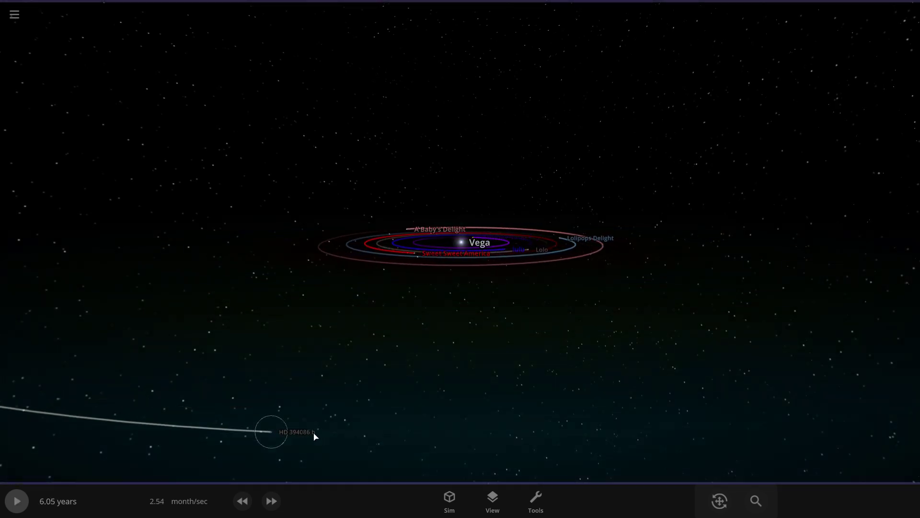
# - Examine the planet HD 394086 b up close and the path of its orbit
pyautogui.click(315, 436)
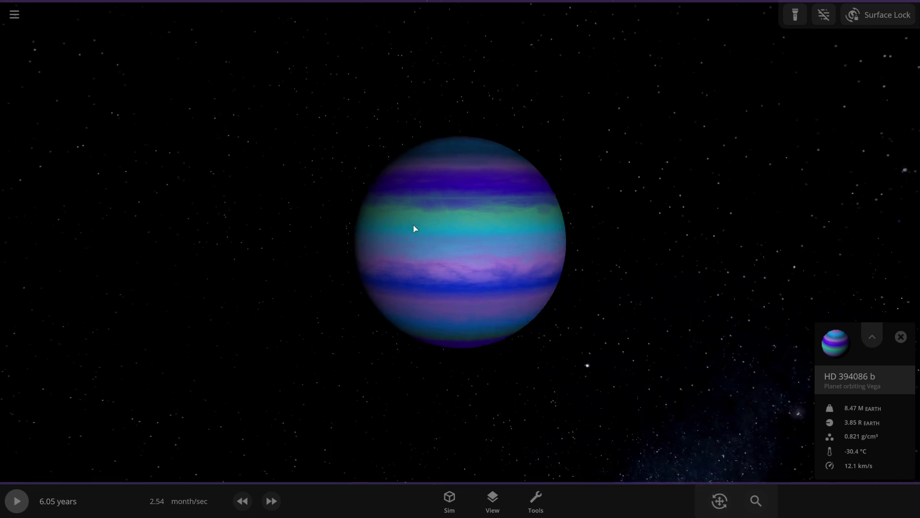
pyautogui.scroll(3, 415, 229)
pyautogui.scroll(-8, 415, 228)
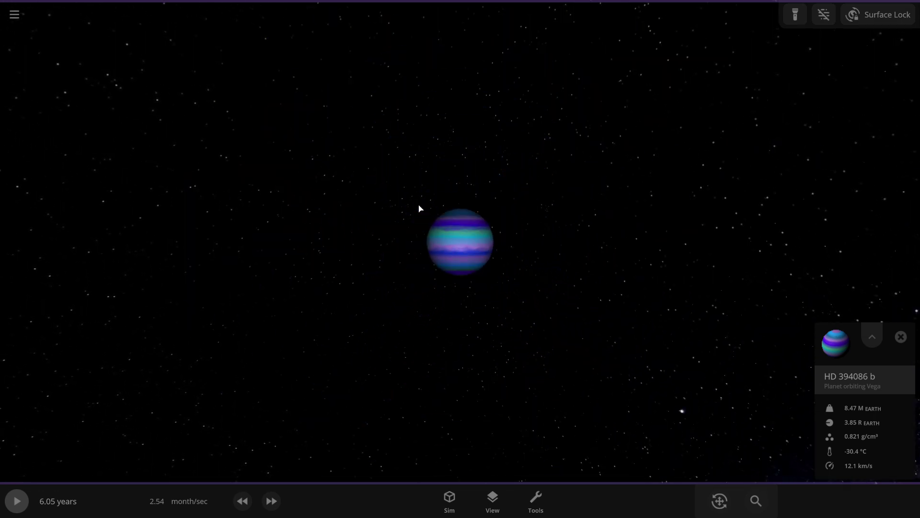
pyautogui.scroll(-5, 419, 209)
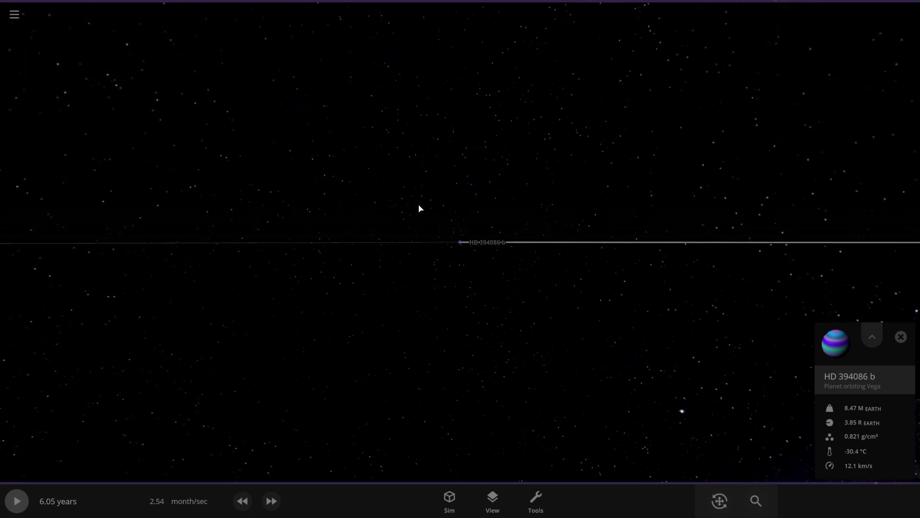
pyautogui.moveTo(419, 209); pyautogui.dragTo(646, 273)
# - Return the focus to Vega and examine the innermost planet, Rainbow Giant, up close without its properties open
pyautogui.scroll(-4, 646, 262)
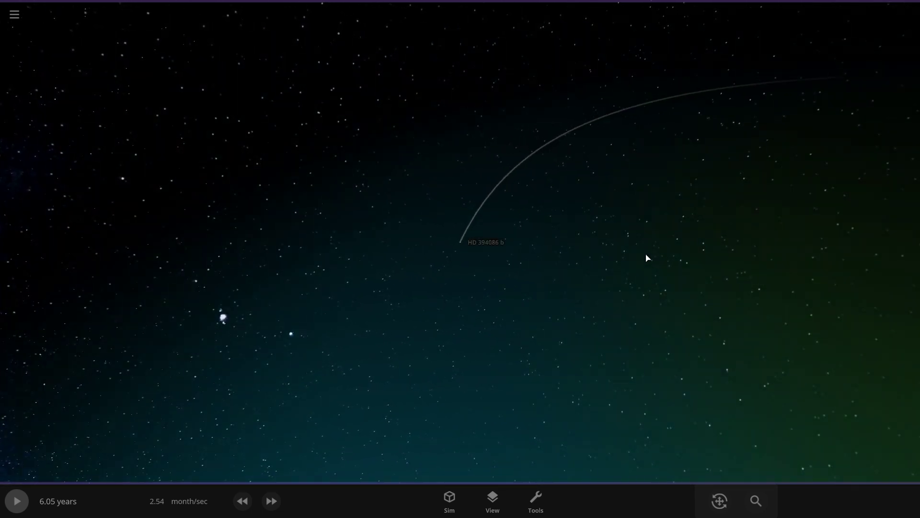
pyautogui.scroll(-5, 647, 259)
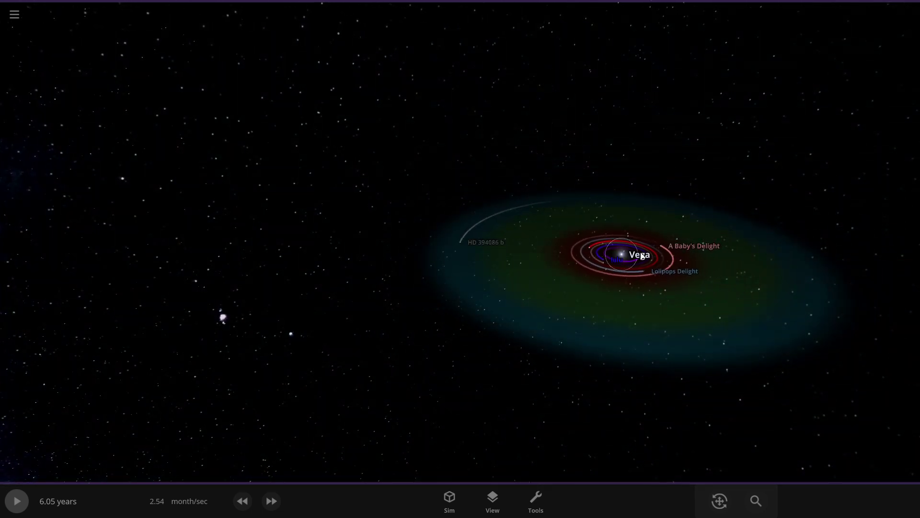
pyautogui.doubleClick(642, 256)
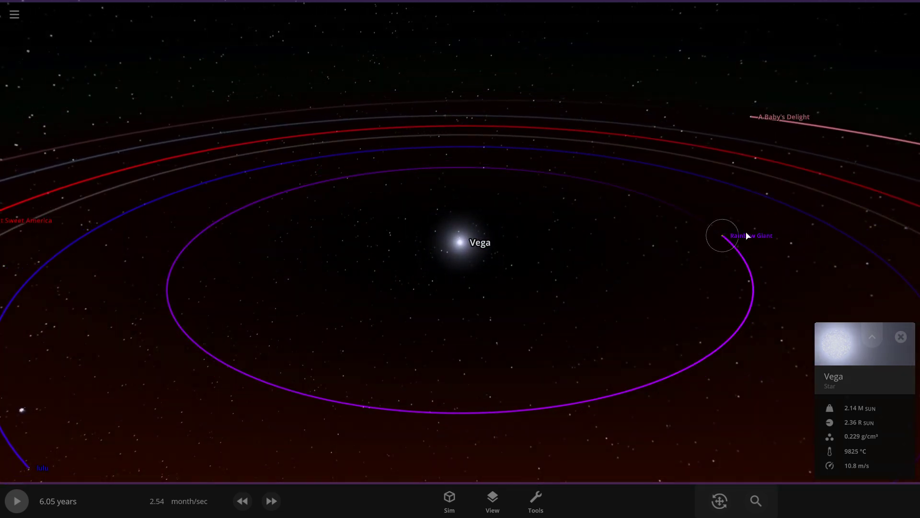
pyautogui.doubleClick(746, 235)
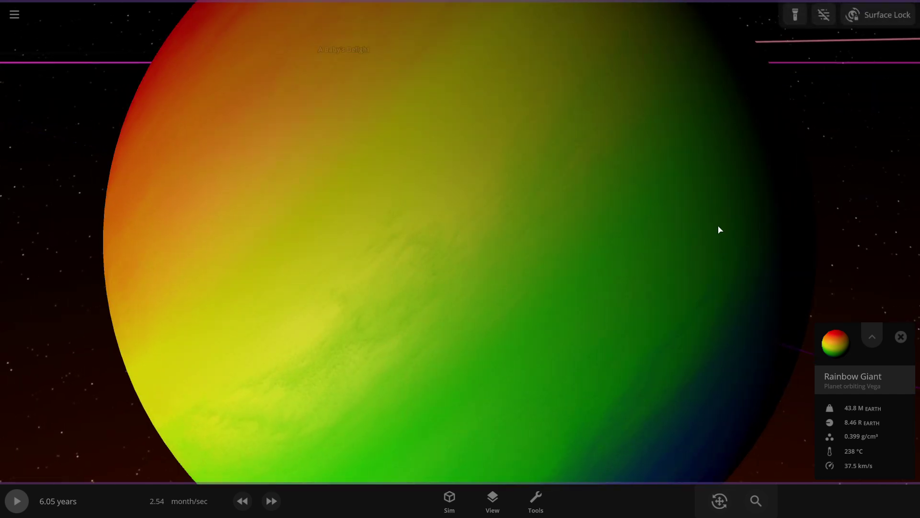
pyautogui.doubleClick(718, 229)
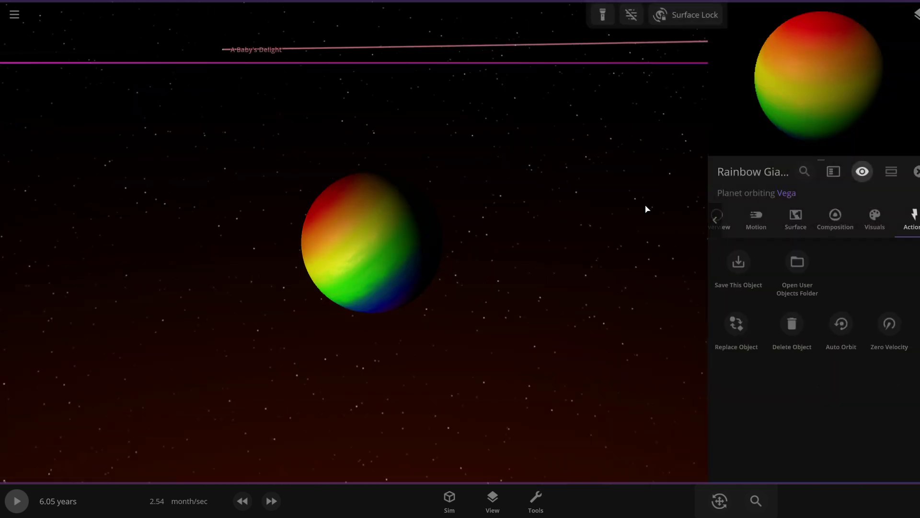
pyautogui.click(913, 171)
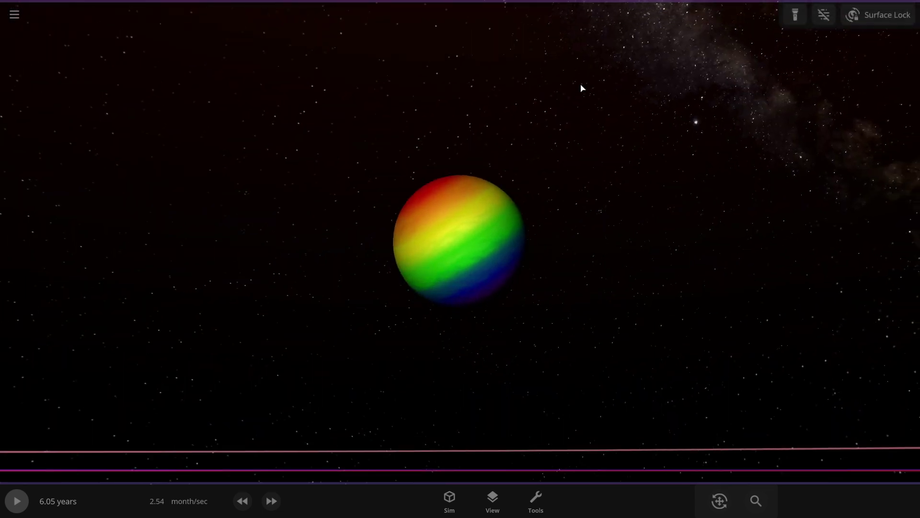
pyautogui.moveTo(581, 87); pyautogui.dragTo(647, 213)
# - Focus on the blue planet lulu and examine its surface from several sides
pyautogui.scroll(-8, 647, 214)
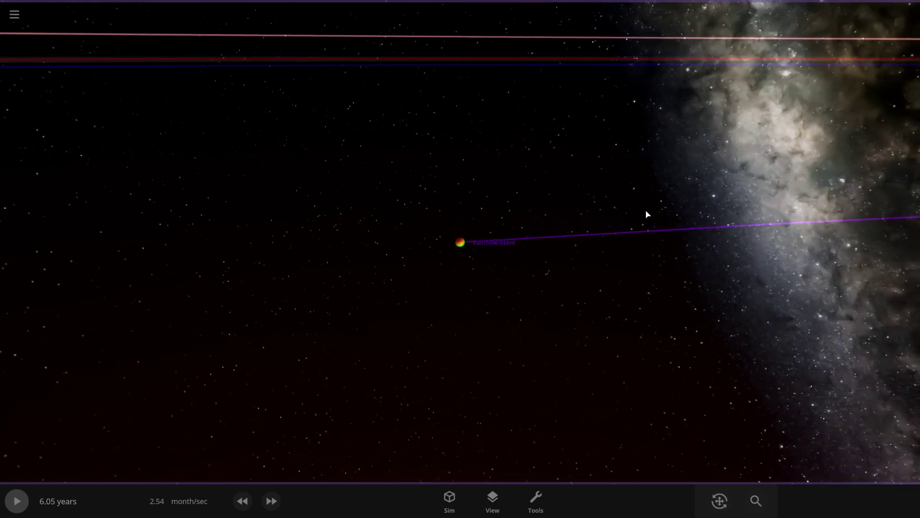
pyautogui.scroll(-10, 646, 214)
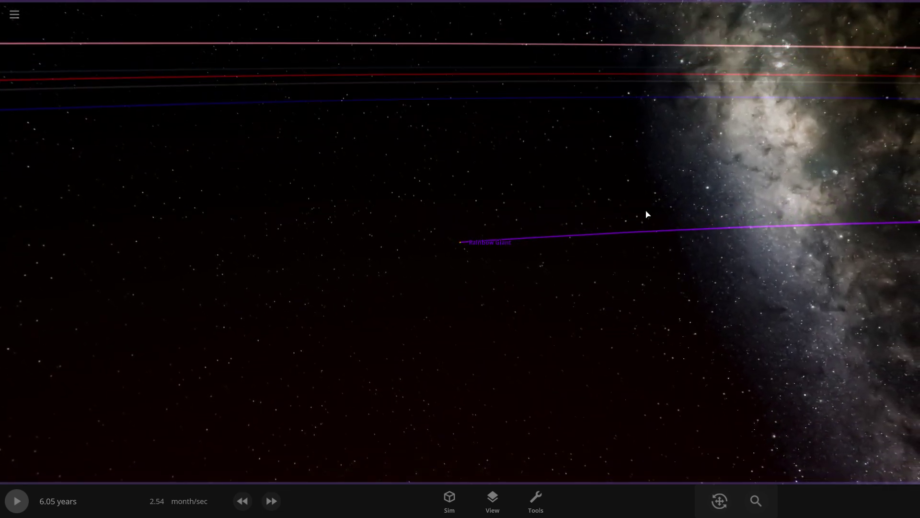
pyautogui.scroll(3, 647, 216)
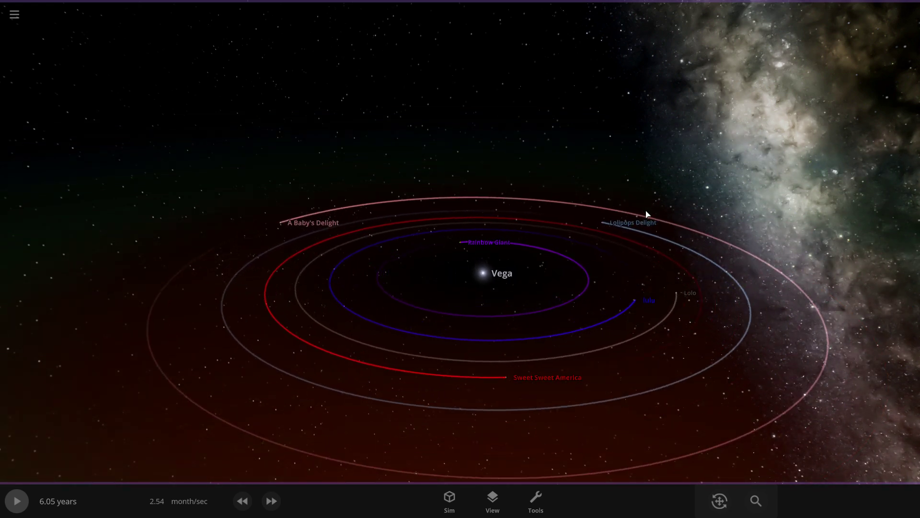
pyautogui.doubleClick(651, 305)
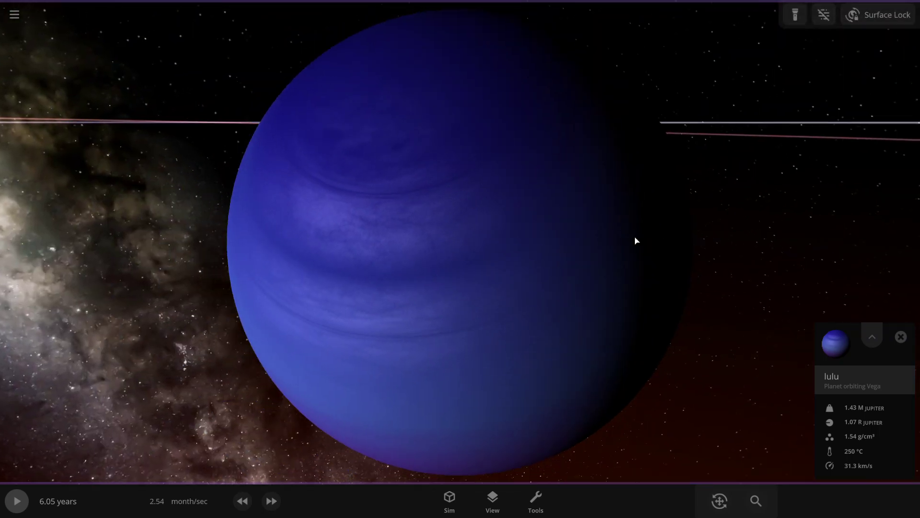
pyautogui.scroll(-5, 635, 240)
pyautogui.moveTo(554, 257); pyautogui.dragTo(706, 152, button='right')
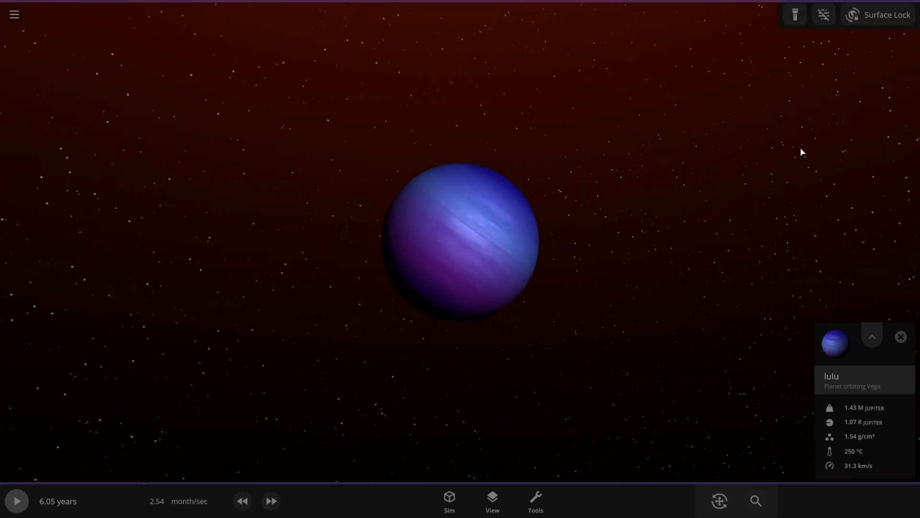
pyautogui.moveTo(848, 171); pyautogui.dragTo(617, 297, button='right')
# - Focus on the black-and-white striped planet Lolo and examine its surface
pyautogui.scroll(-8, 616, 297)
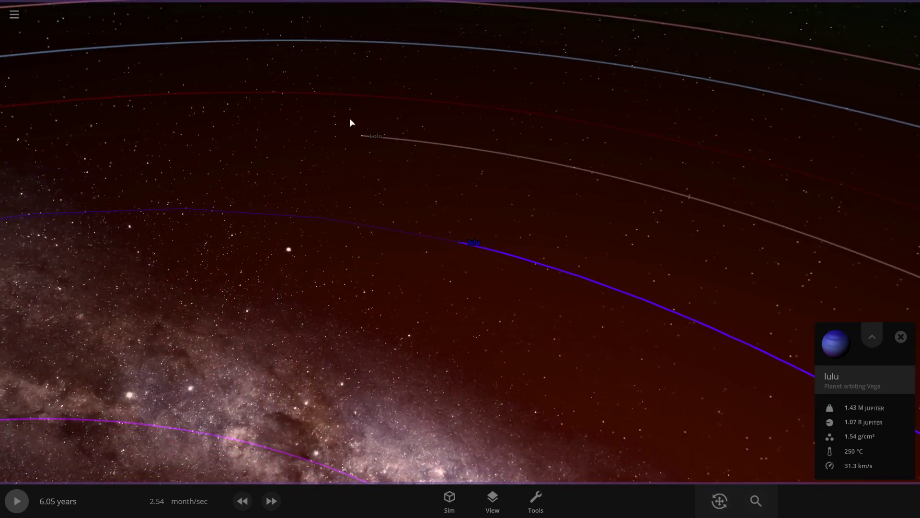
pyautogui.doubleClick(378, 139)
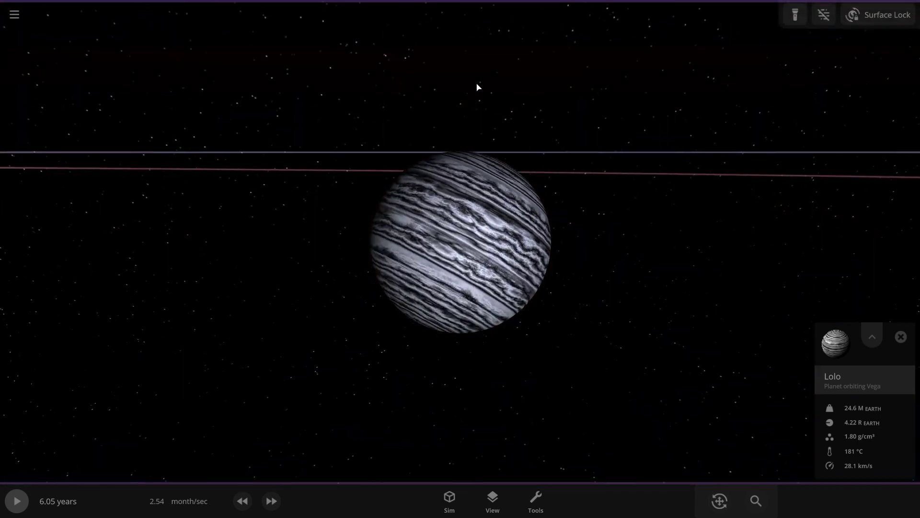
pyautogui.moveTo(477, 88); pyautogui.dragTo(290, 123, button='right')
# - Focus on the planet Sweet Sweet America and examine its surface up close
pyautogui.scroll(-5, 290, 123)
pyautogui.scroll(-10, 291, 123)
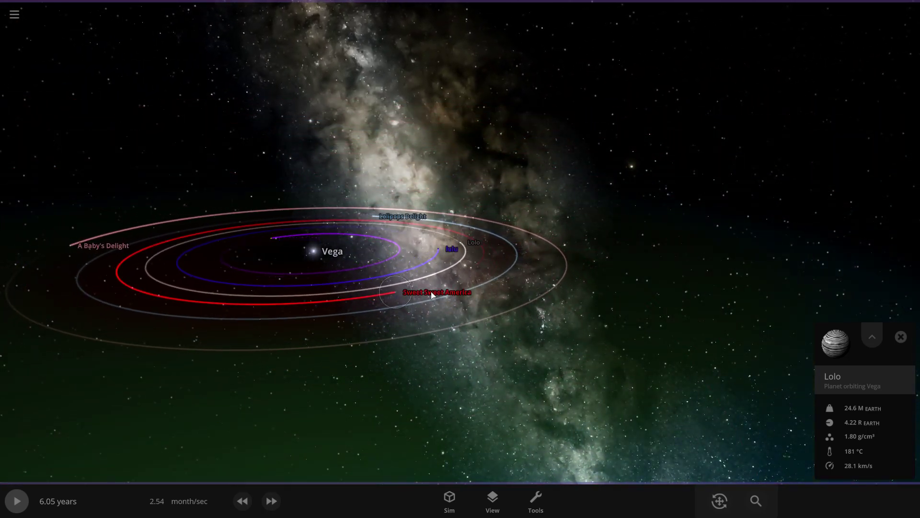
pyautogui.doubleClick(431, 294)
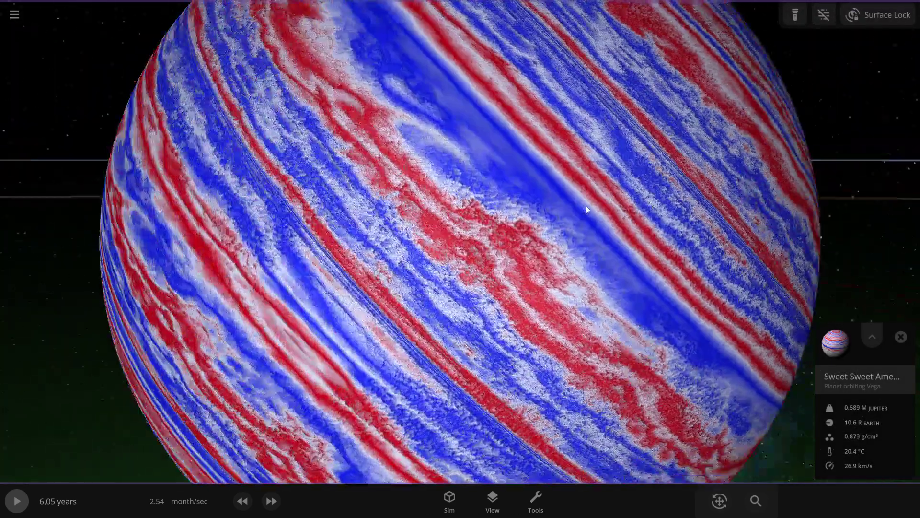
# - Focus on the pink-and-black striped planet Lolipops Delight and examine it up close
pyautogui.scroll(-5, 577, 209)
pyautogui.scroll(3, 515, 247)
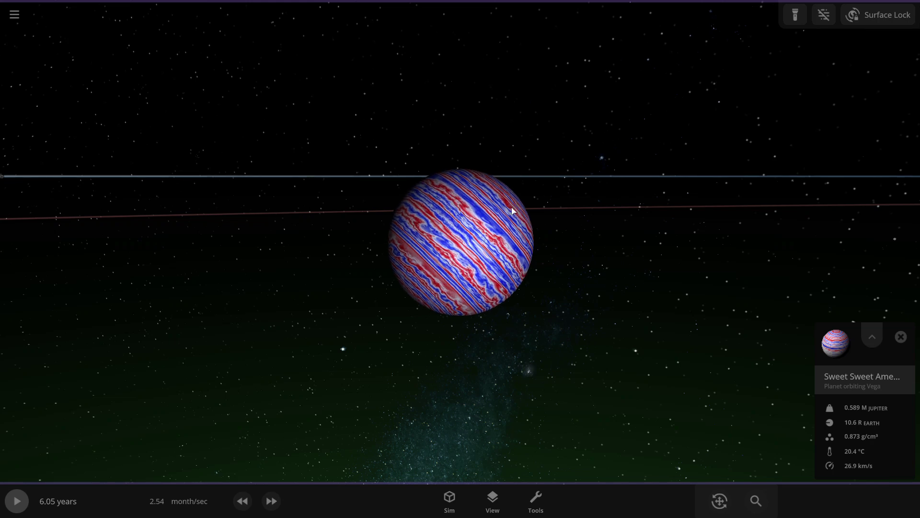
pyautogui.moveTo(512, 209); pyautogui.dragTo(456, 297)
pyautogui.scroll(-5, 455, 297)
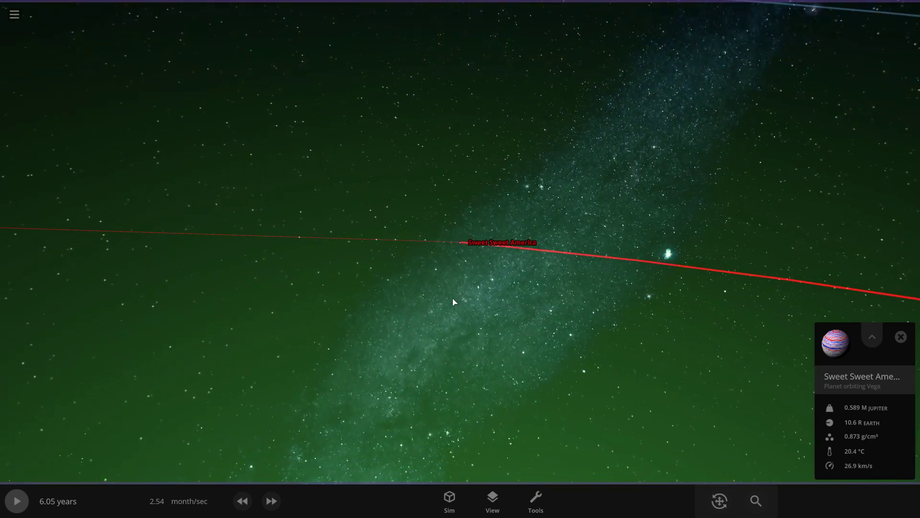
pyautogui.scroll(-10, 453, 299)
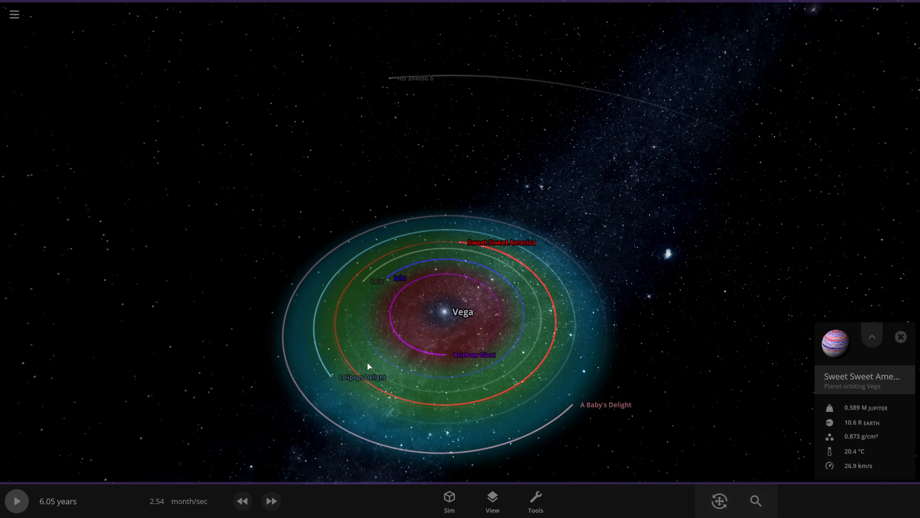
pyautogui.click(364, 380)
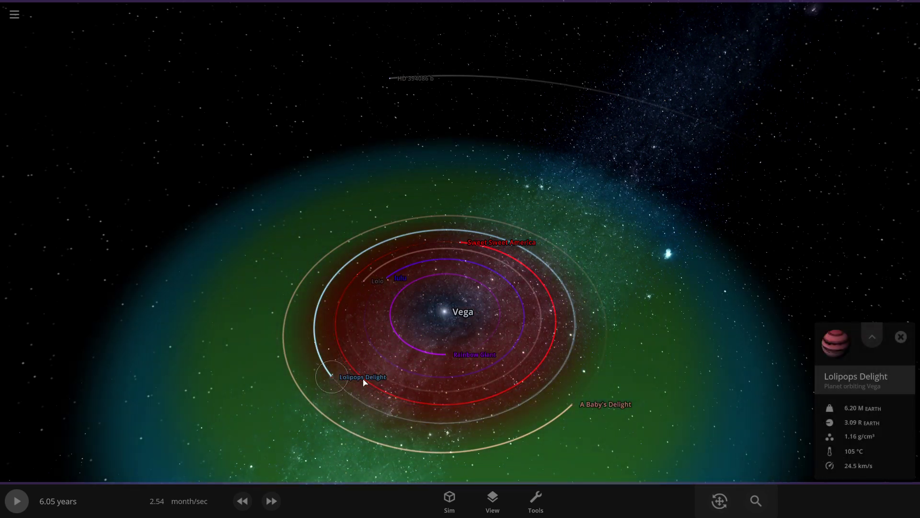
pyautogui.doubleClick(363, 380)
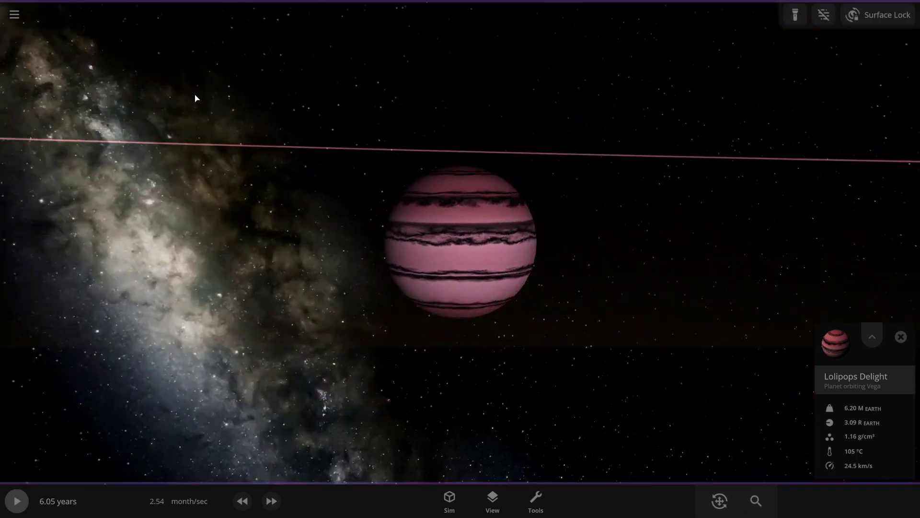
pyautogui.moveTo(421, 150); pyautogui.dragTo(161, 228)
# - Focus on the green-and-pink planet A Baby's Delight and examine its surface up close
pyautogui.scroll(-6, 154, 247)
pyautogui.scroll(-4, 153, 248)
pyautogui.scroll(-8, 177, 220)
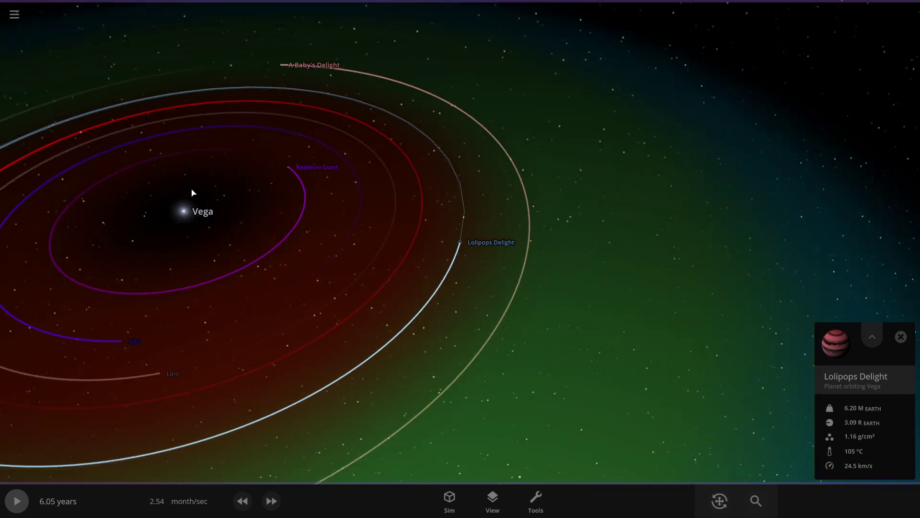
pyautogui.doubleClick(350, 89)
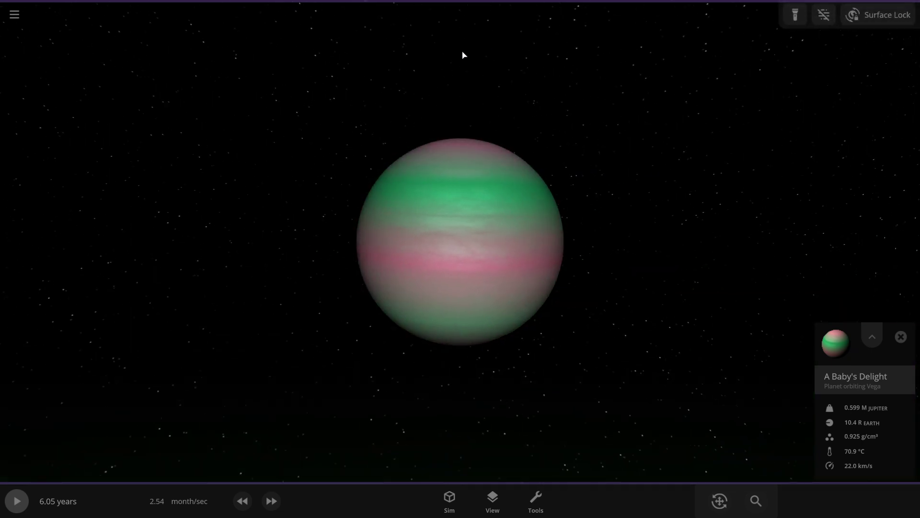
pyautogui.moveTo(463, 55); pyautogui.dragTo(142, 141, button='right')
# - Focus on the outermost planet HD 394086 b and examine its banded surface from several sides
pyautogui.scroll(-8, 394, 111)
pyautogui.scroll(-10, 395, 111)
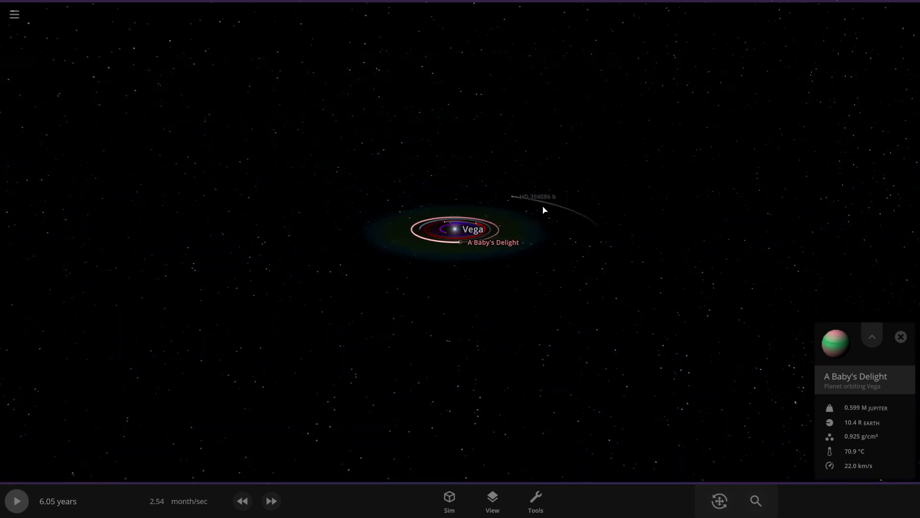
pyautogui.click(532, 201)
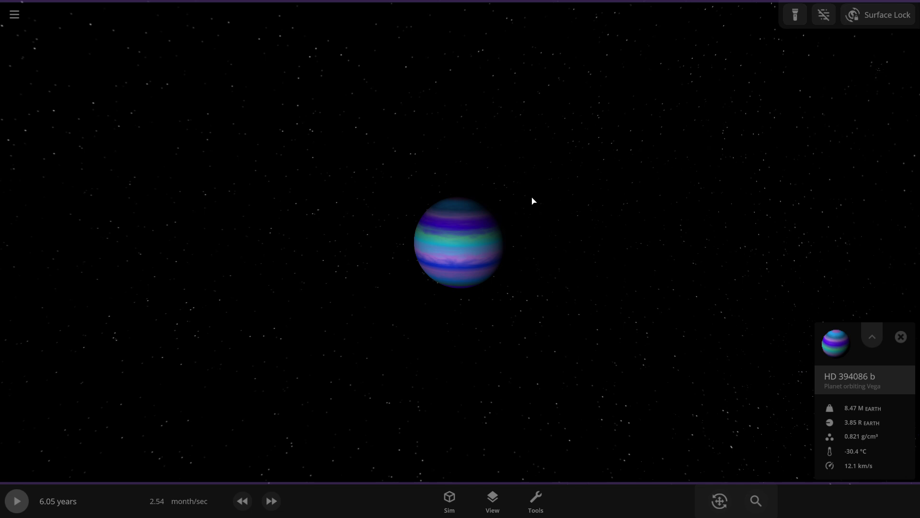
pyautogui.scroll(6, 465, 253)
pyautogui.scroll(-3, 466, 255)
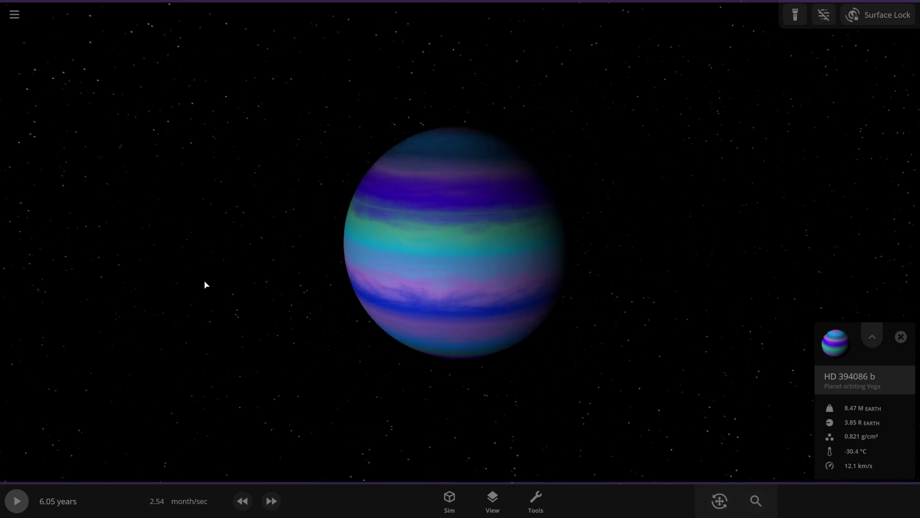
pyautogui.moveTo(205, 282); pyautogui.dragTo(349, 193)
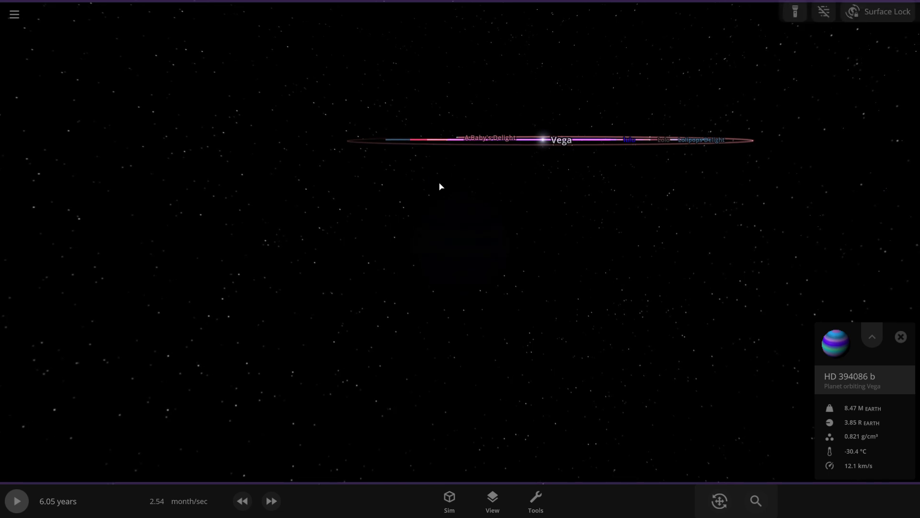
pyautogui.moveTo(557, 153); pyautogui.dragTo(280, 154)
pyautogui.scroll(5, 396, 139)
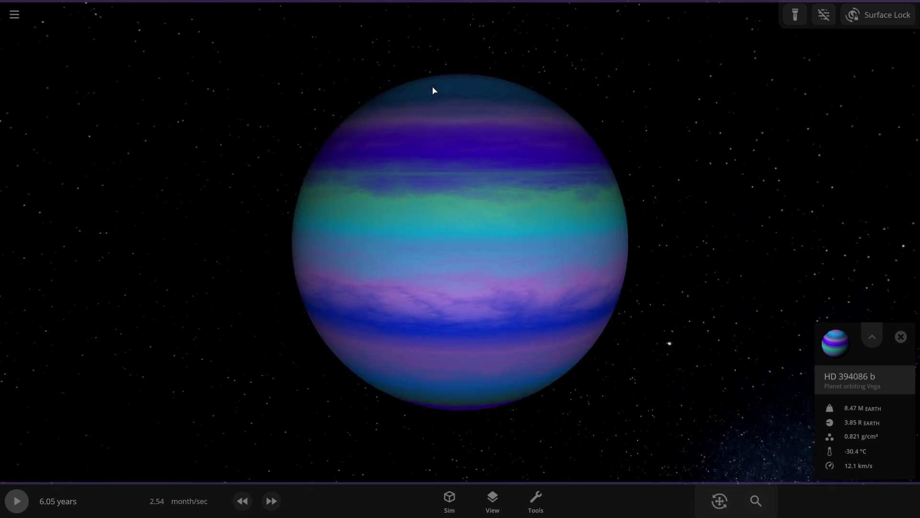
# - Return the focus to Vega and view the inner planets' orbits from above
pyautogui.scroll(-10, 441, 101)
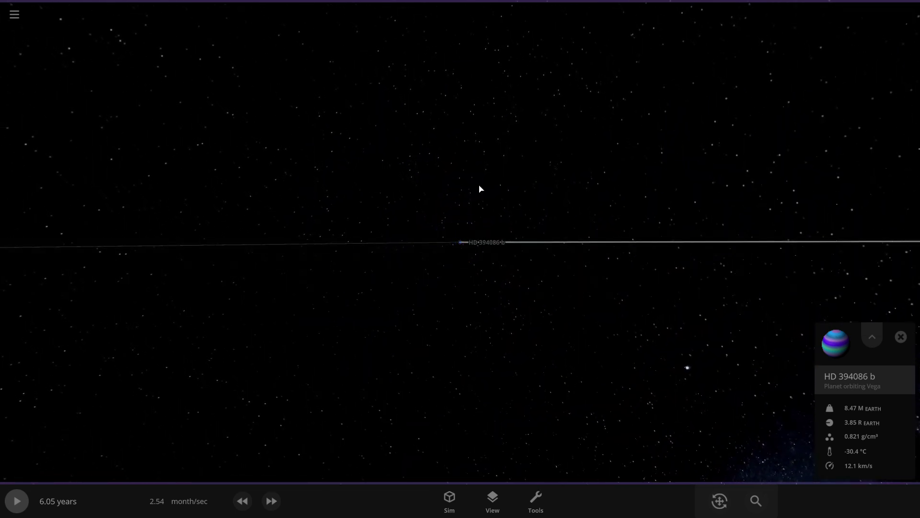
pyautogui.scroll(-5, 481, 189)
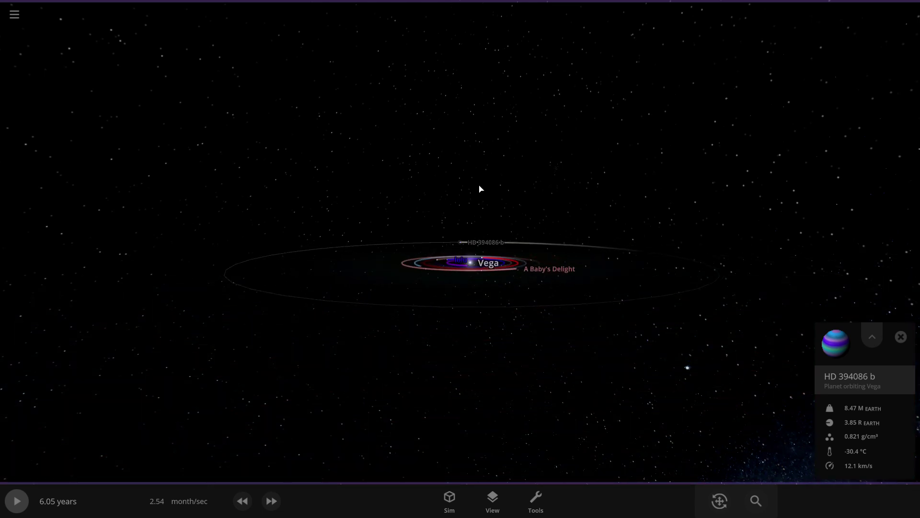
pyautogui.scroll(2, 490, 277)
pyautogui.doubleClick(508, 293)
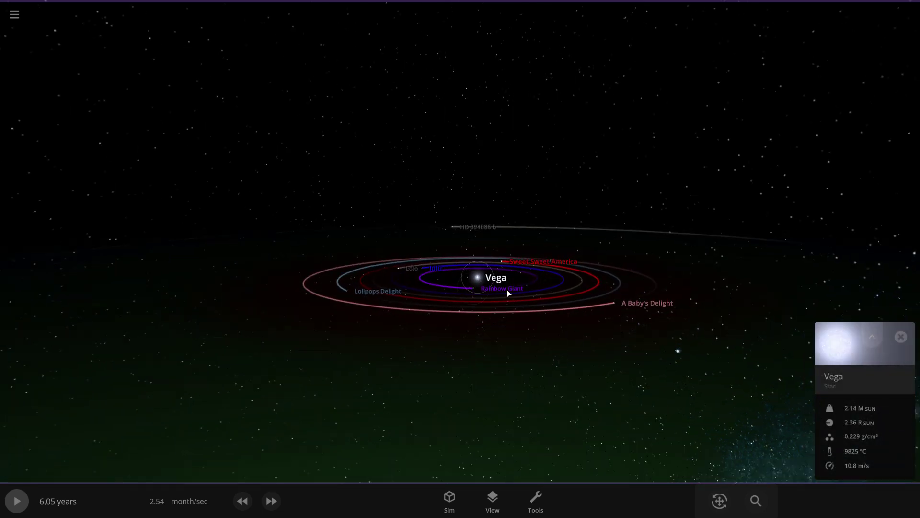
pyautogui.scroll(-4, 452, 409)
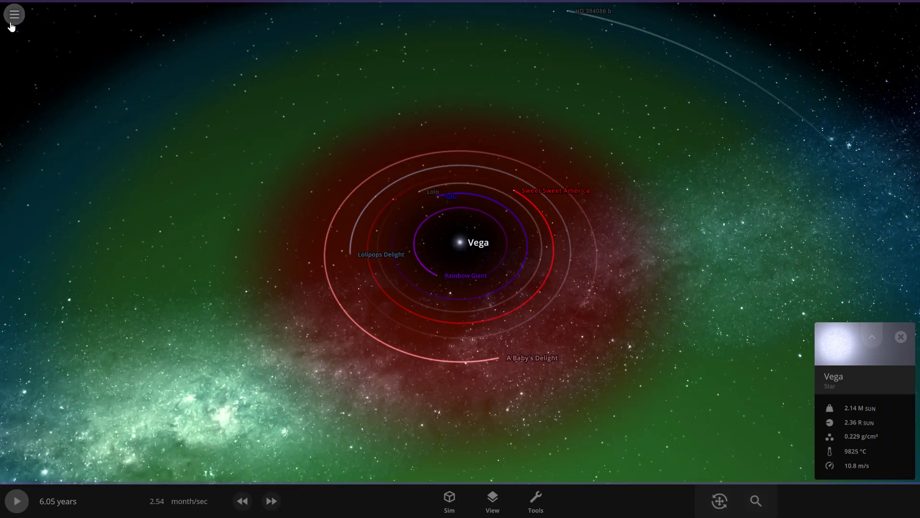
pyautogui.click(14, 15)
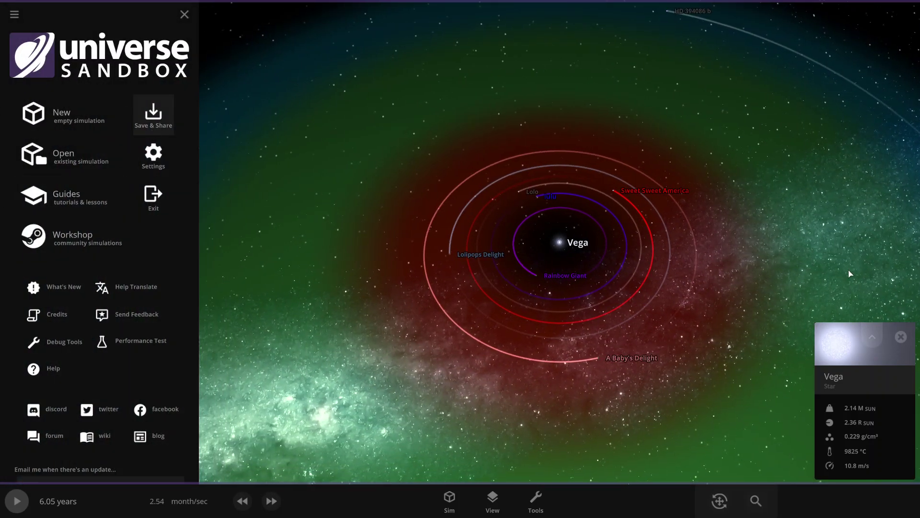
pyautogui.hotkey('ctrl', 's')
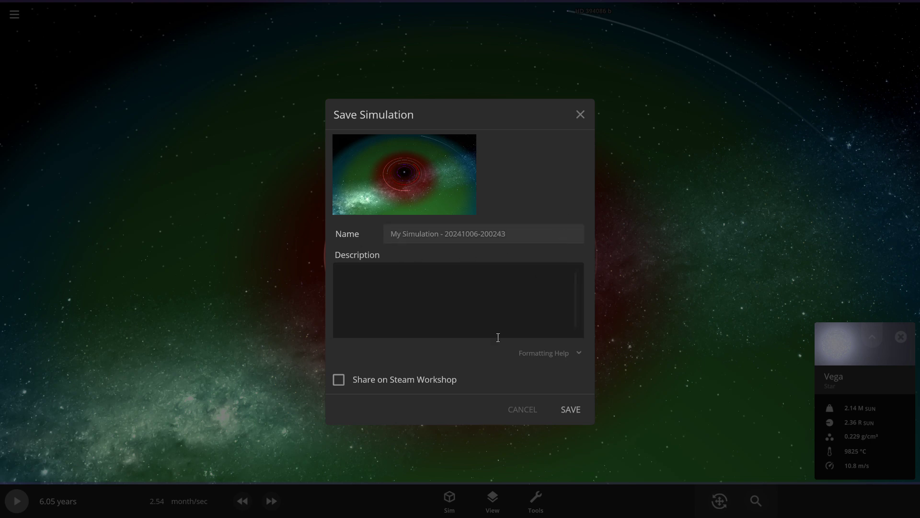
pyautogui.click(523, 409)
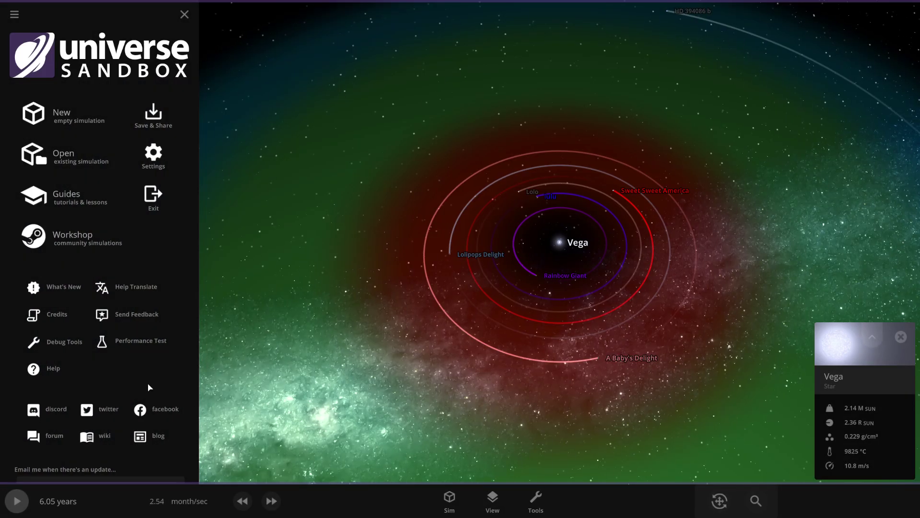
# - Turn off the habitable zone display around Vega
pyautogui.click(492, 501)
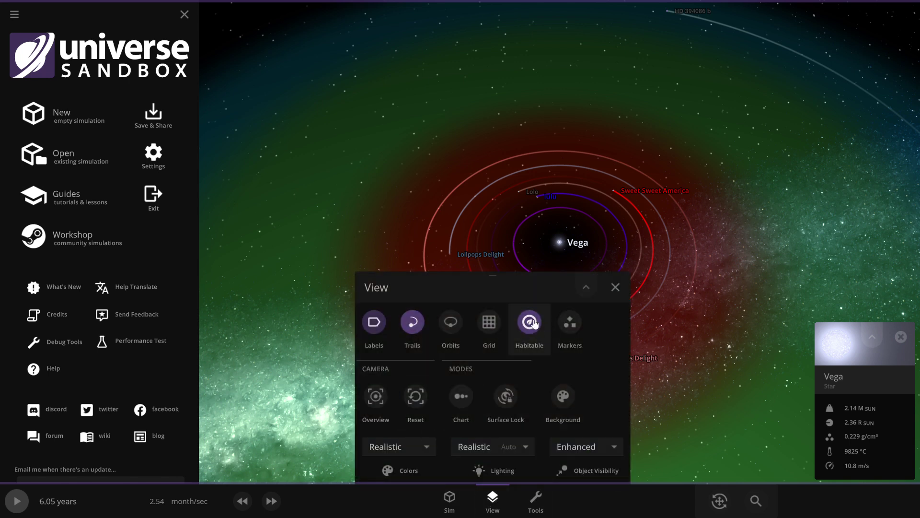
pyautogui.click(530, 322)
pyautogui.press('Escape')
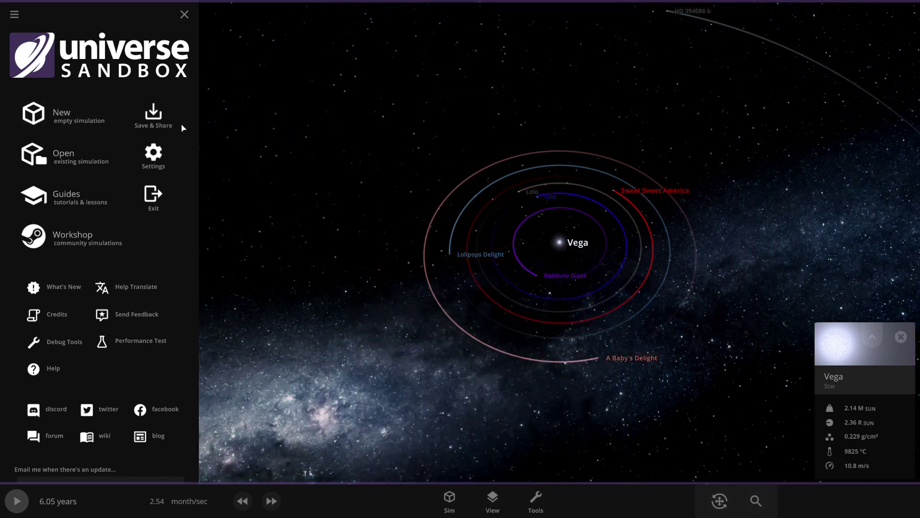
# - Prepare to save the simulation as Custom Gas Giant System with the description "This is a system of all my custom gas giants (so far)"
pyautogui.click(154, 115)
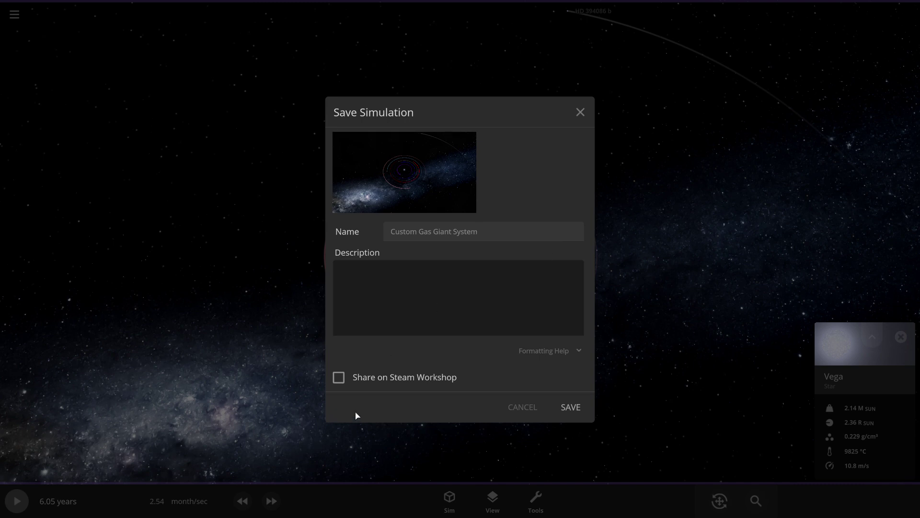
pyautogui.click(440, 301)
pyautogui.write('th')
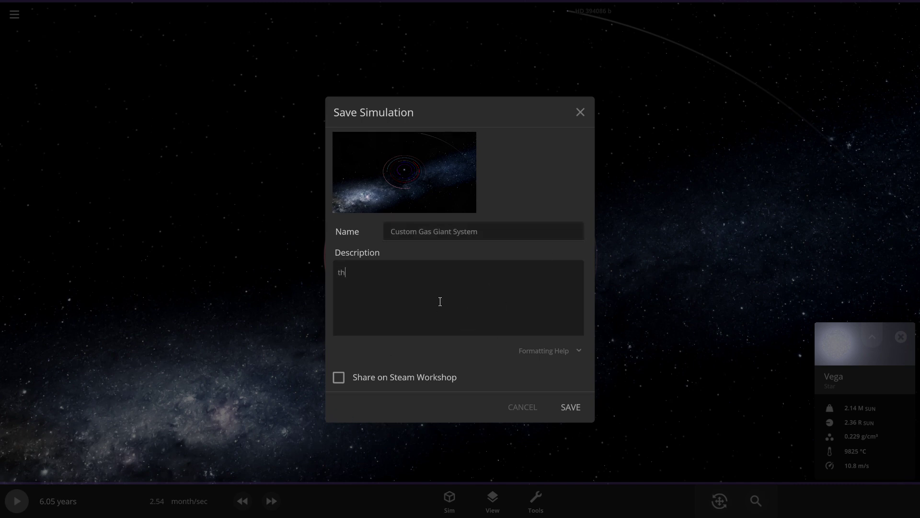
pyautogui.write('es')
pyautogui.press('BackSpace')
pyautogui.press('BackSpace')
pyautogui.press('BackSpace')
pyautogui.write('This is a system of all my custon')
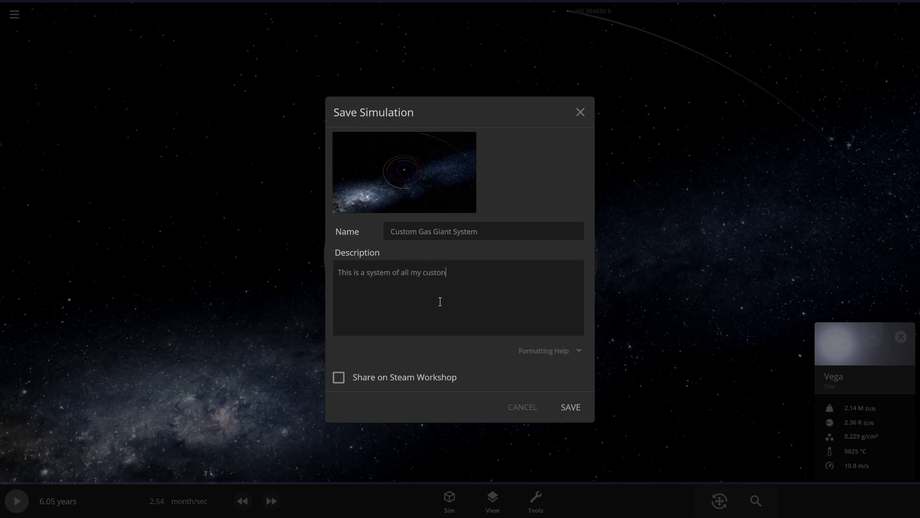
pyautogui.write('m')
pyautogui.write(' ga')
pyautogui.write('s gian')
pyautogui.write('ts so far')
pyautogui.write('(')
# - Enable sharing on Steam Workshop, then save and share the simulation as a new item
pyautogui.click(339, 377)
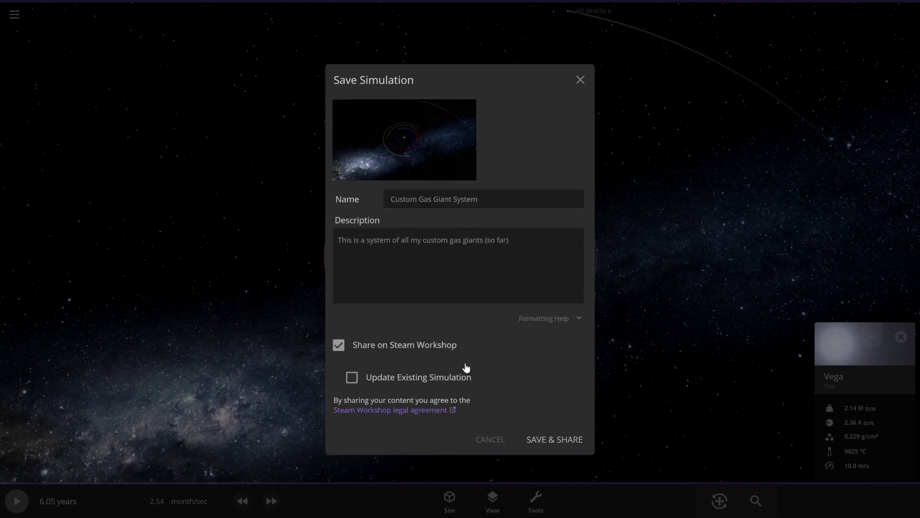
pyautogui.moveTo(447, 173)
pyautogui.click(555, 440)
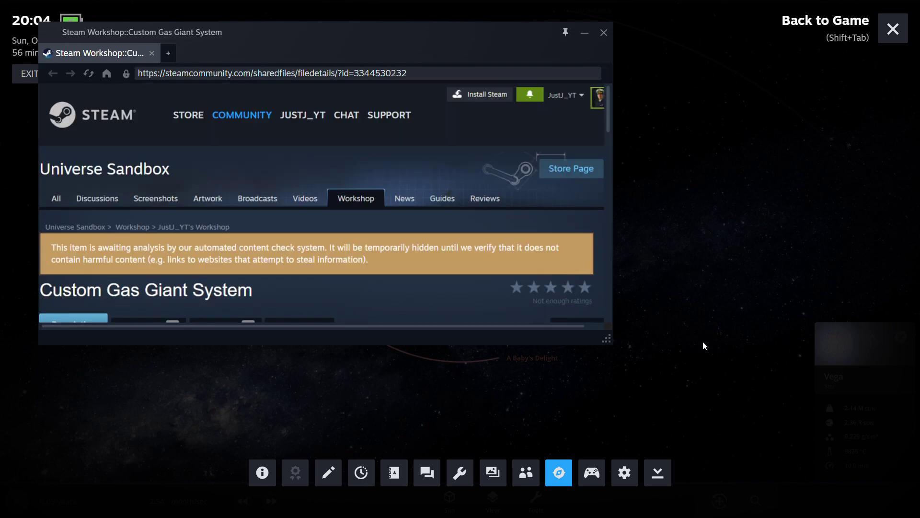
# - Examine the shared simulation's Steam Workshop page, including its preview image, description, comments and owner controls
pyautogui.scroll(-5, 395, 247)
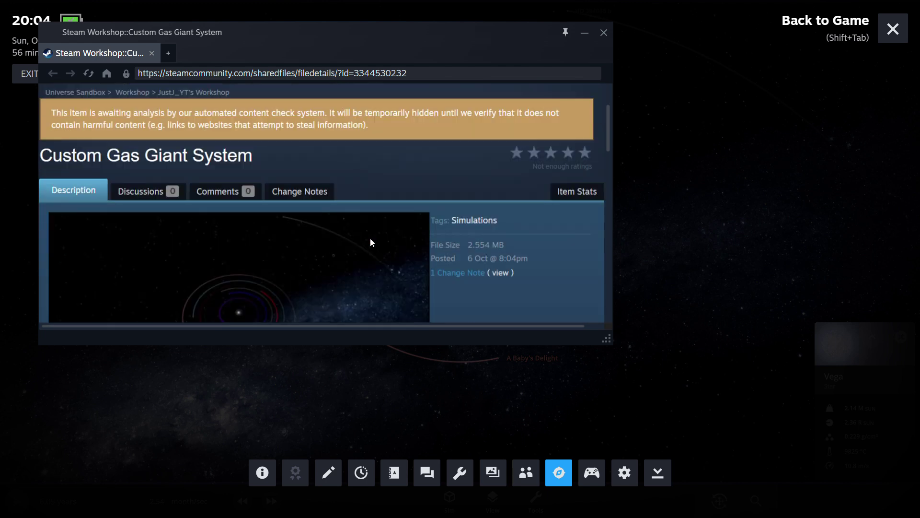
pyautogui.scroll(-5, 197, 207)
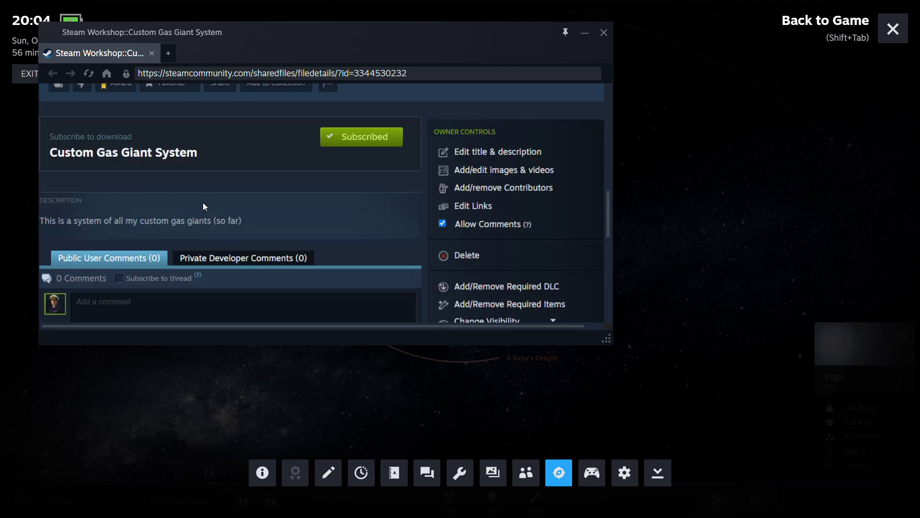
pyautogui.scroll(-3, 258, 189)
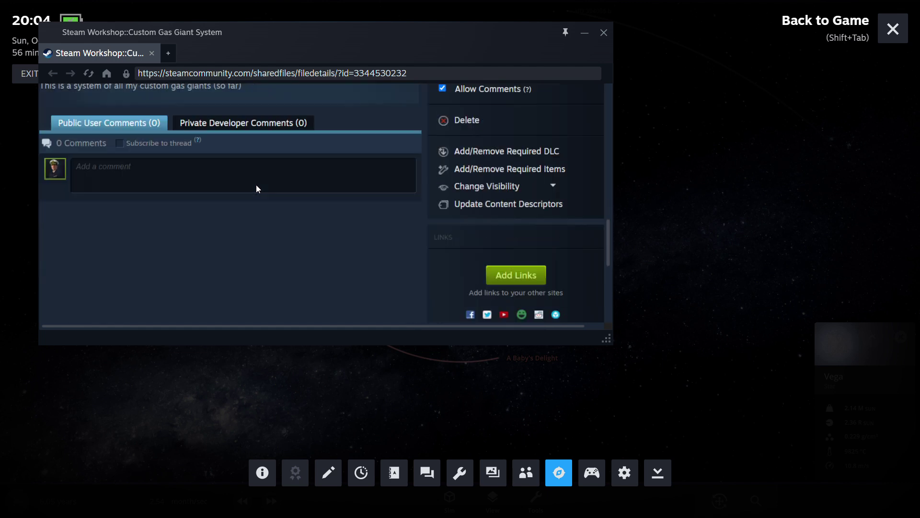
pyautogui.scroll(5, 258, 188)
pyautogui.scroll(4, 258, 188)
pyautogui.scroll(-2, 257, 189)
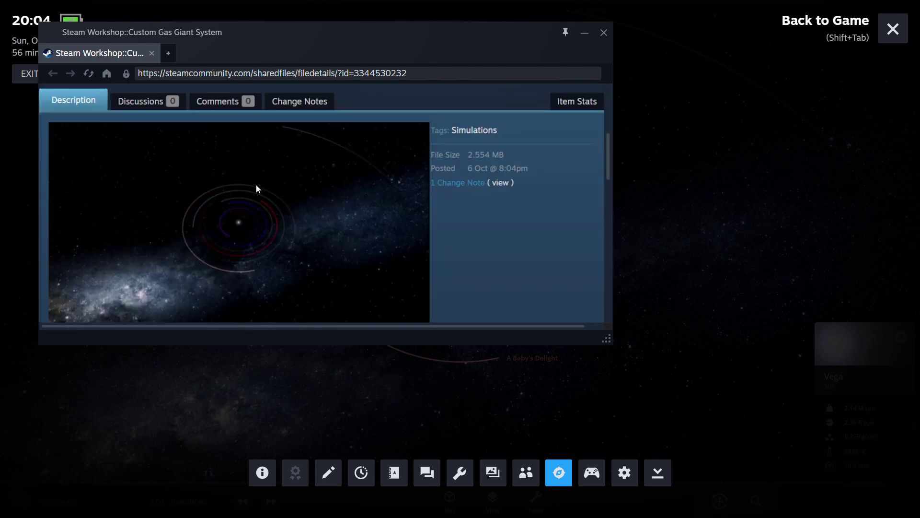
pyautogui.scroll(5, 259, 186)
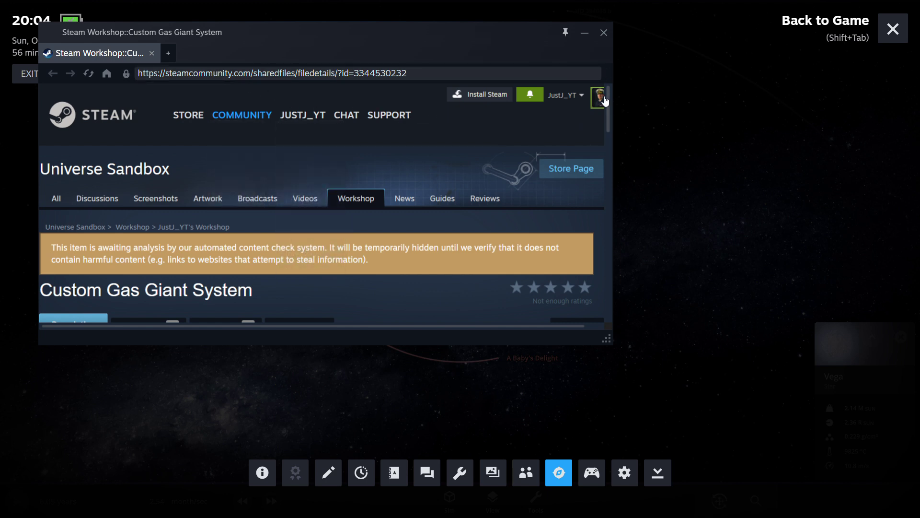
pyautogui.scroll(-5, 397, 179)
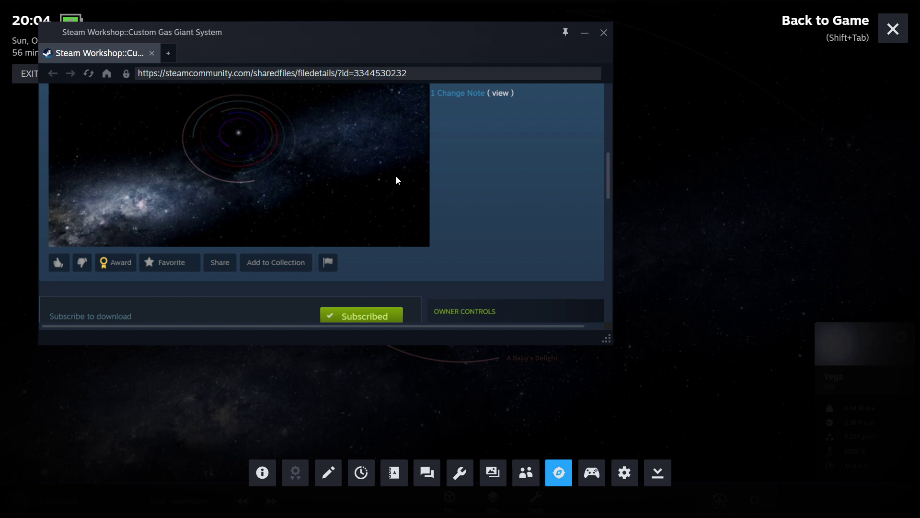